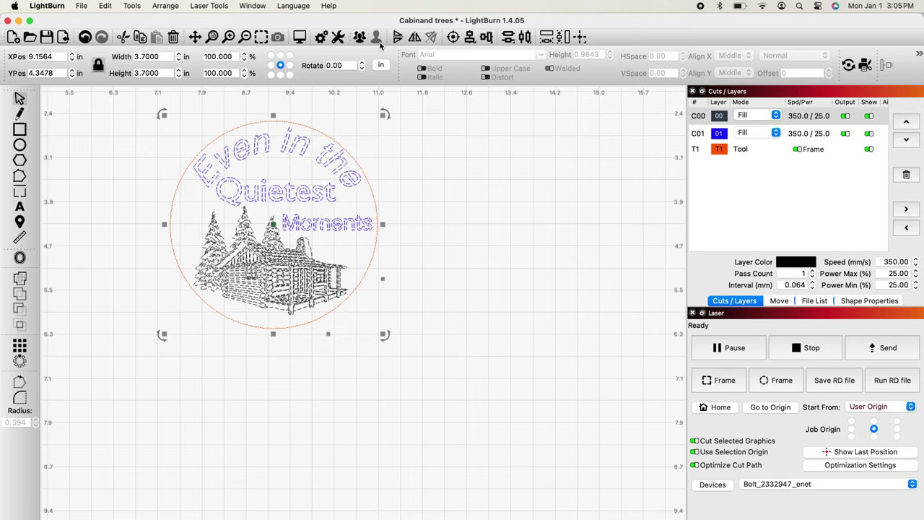
- Reassign the tool-layer circle around the cabin design to the green 03 layer
click(375, 202)
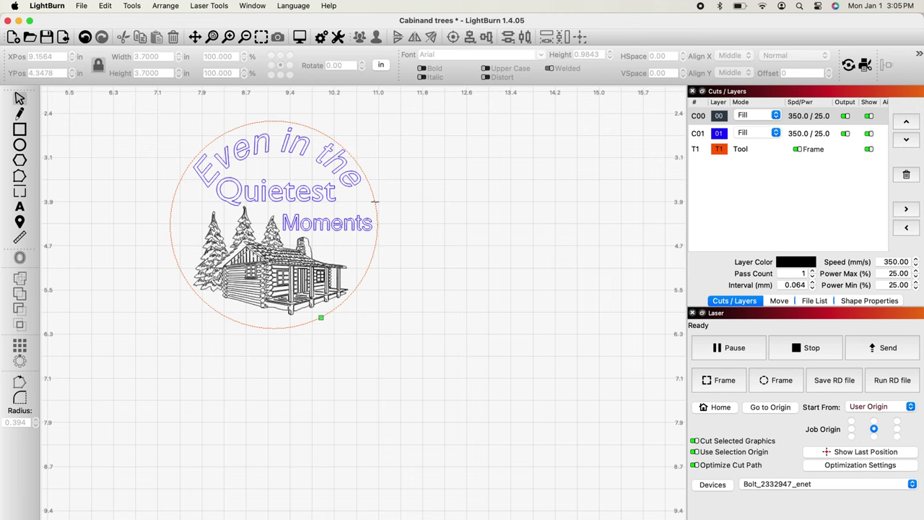
click(375, 203)
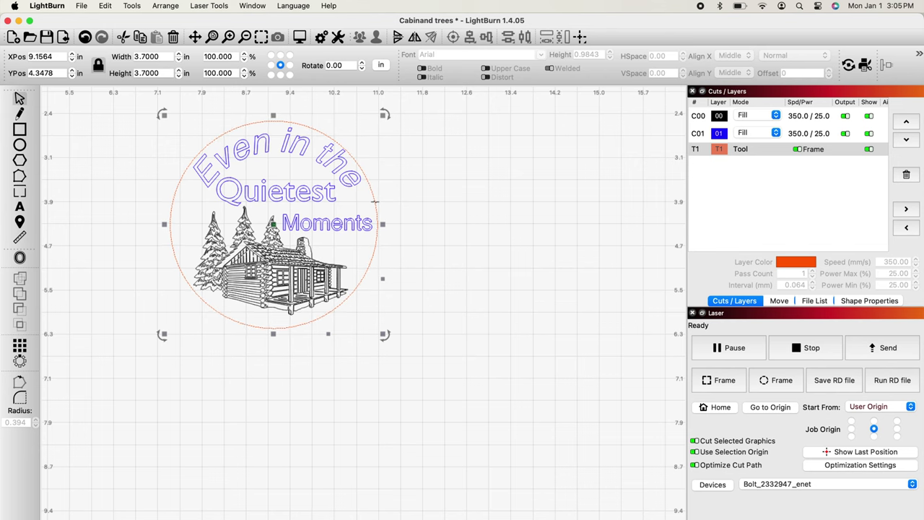
click(708, 150)
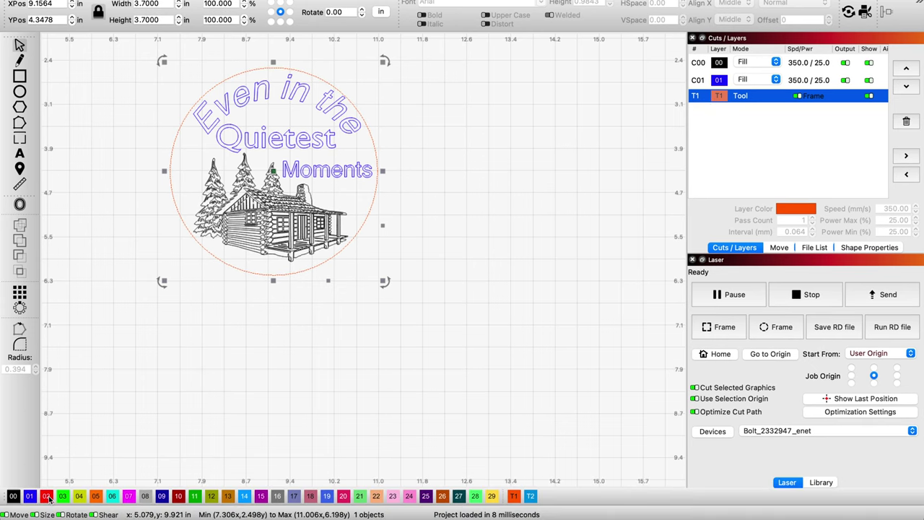
click(63, 496)
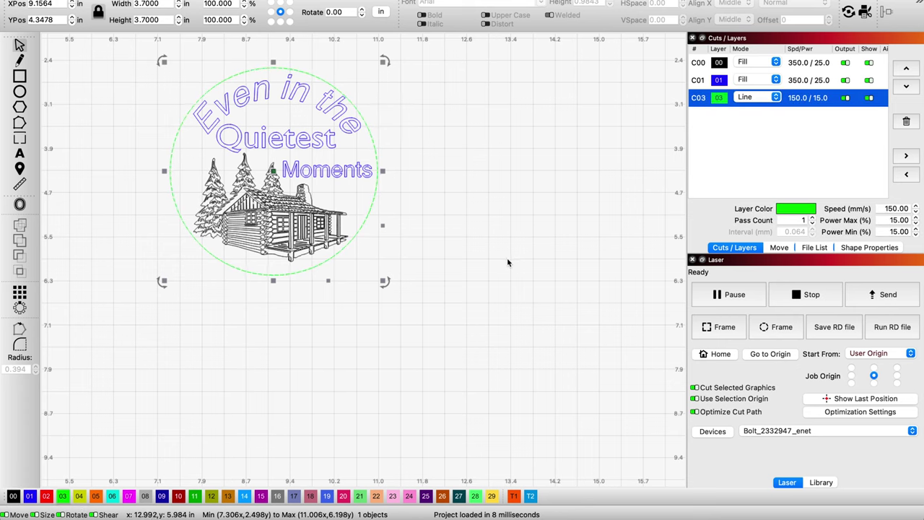
click(575, 227)
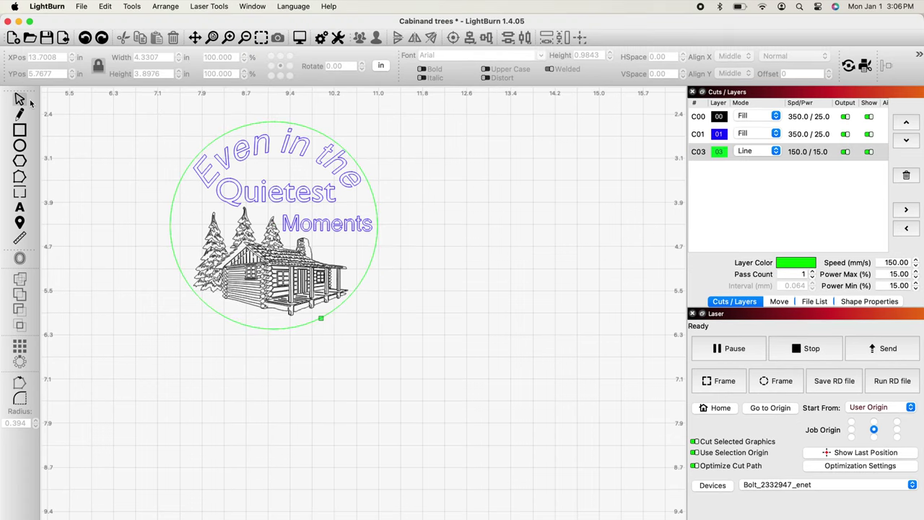
- Draw a circle about 4.13 in across beside the design and assign it to the red 02 layer
click(21, 145)
drag(439, 171, 636, 400)
click(19, 56)
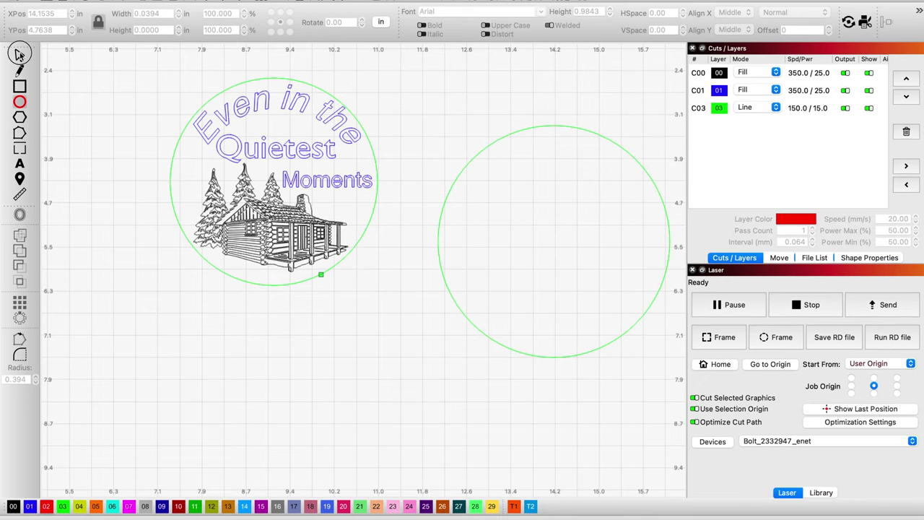
click(486, 153)
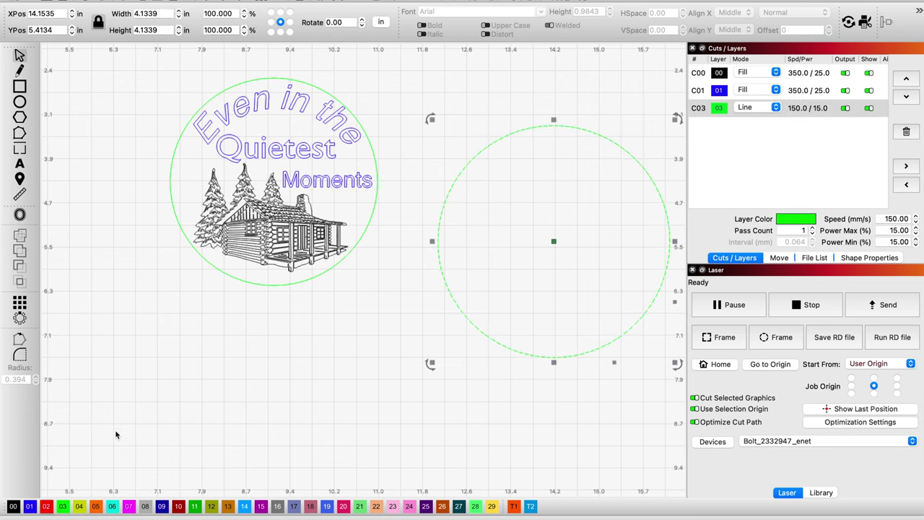
click(46, 507)
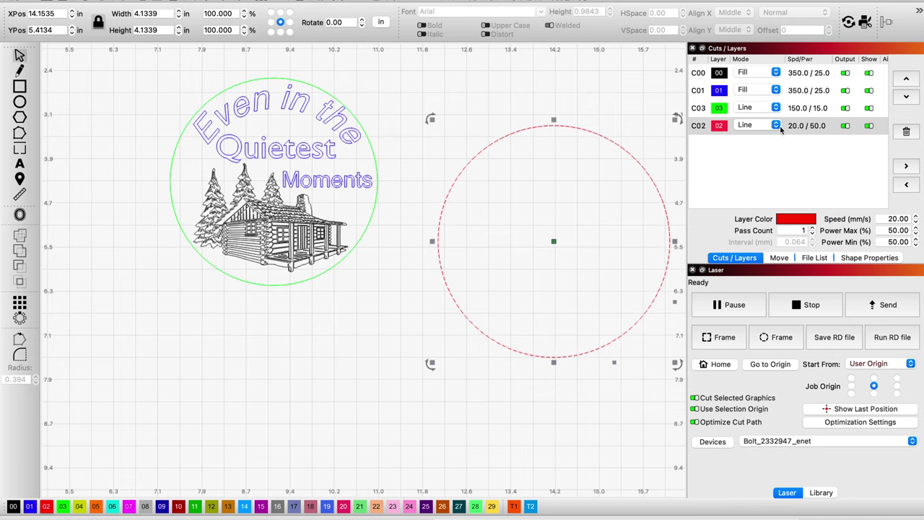
- Turn on air assist for the red C02 layer
scroll(828, 127, right, 2)
click(874, 126)
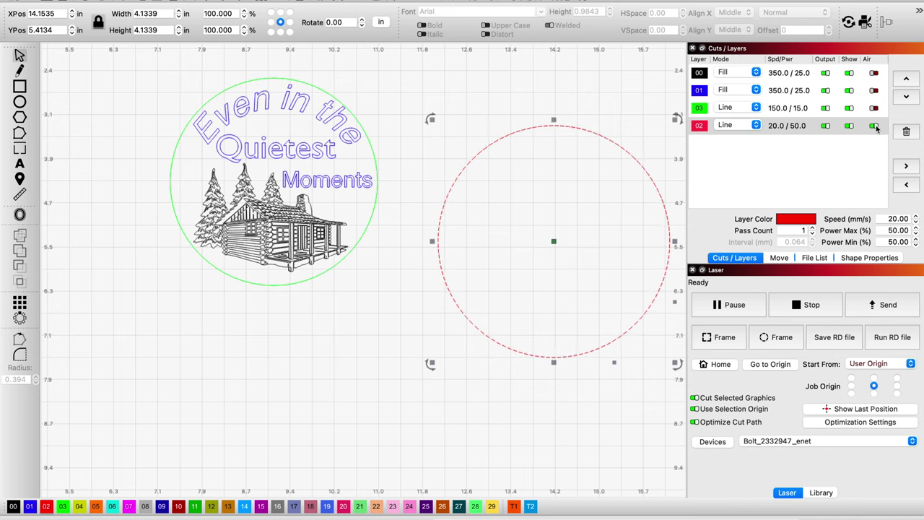
scroll(877, 128, left, 2)
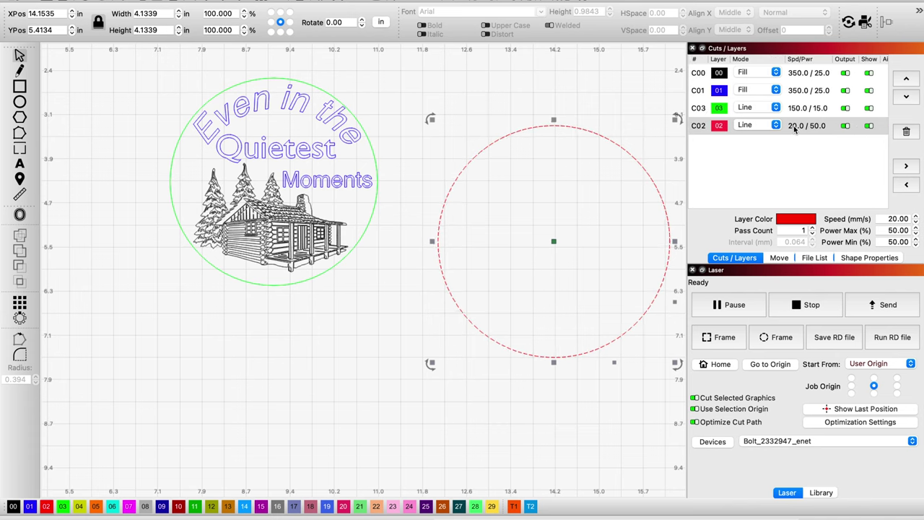
- Set both the max and min power of the red C02 layer to 53%
double_click(701, 128)
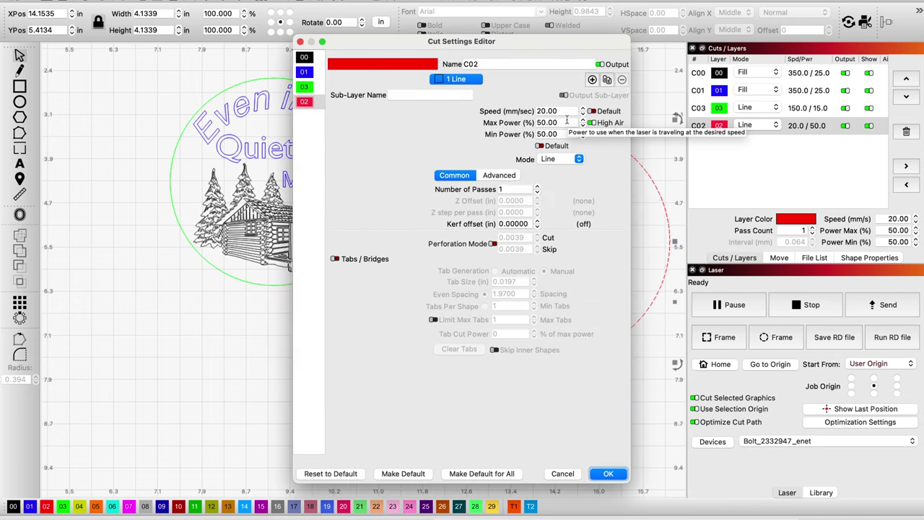
drag(567, 123, 535, 125)
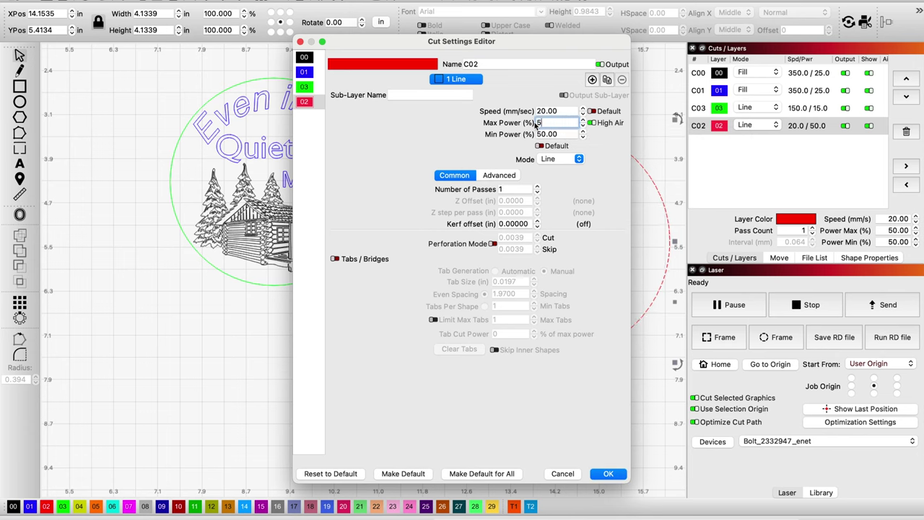
text(53)
drag(571, 134, 536, 134)
text(53)
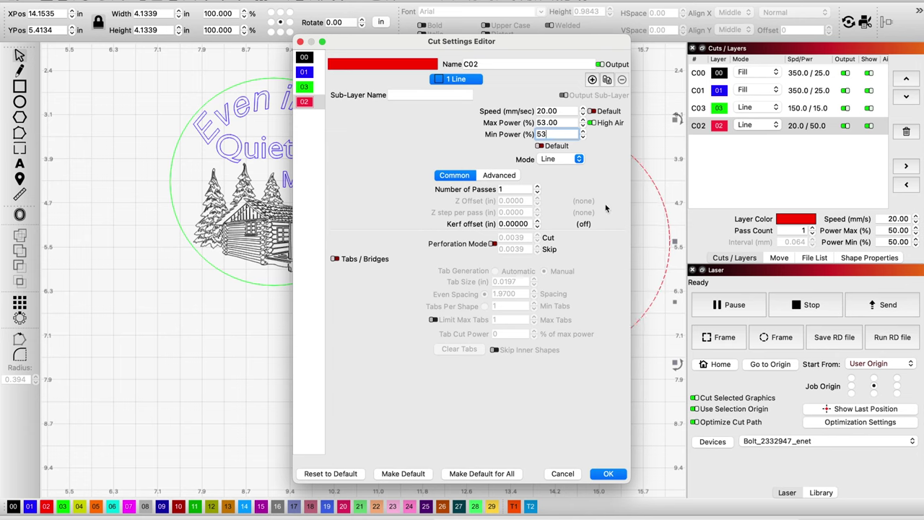
key(Tab)
click(608, 474)
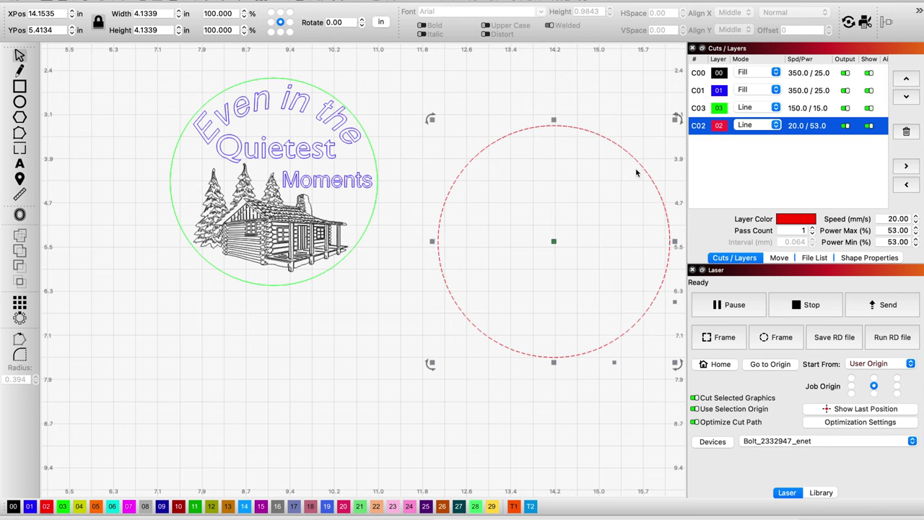
- Move the red circle over the design so that it surrounds the green circle evenly
drag(543, 137, 356, 102)
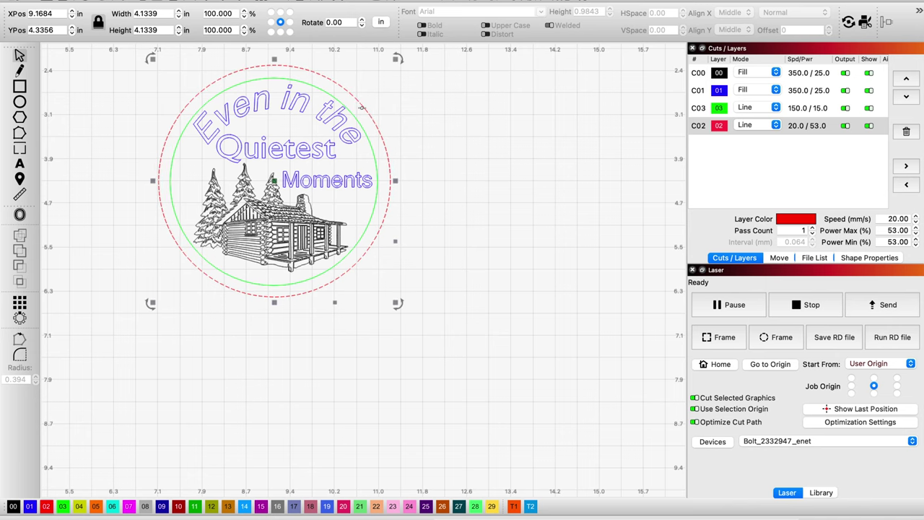
click(415, 215)
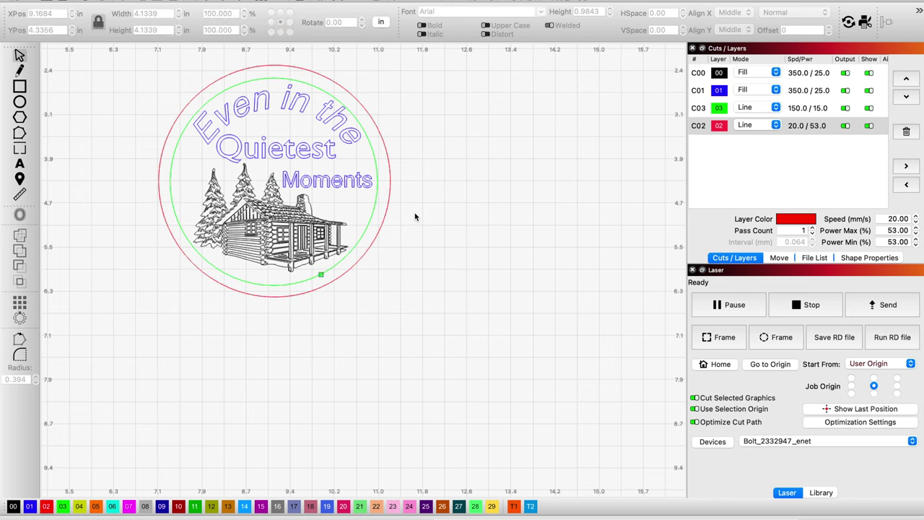
- Set the blue text layer C01 to 400 mm/sec speed, 30% max and min power, and 300 lines per inch
click(345, 129)
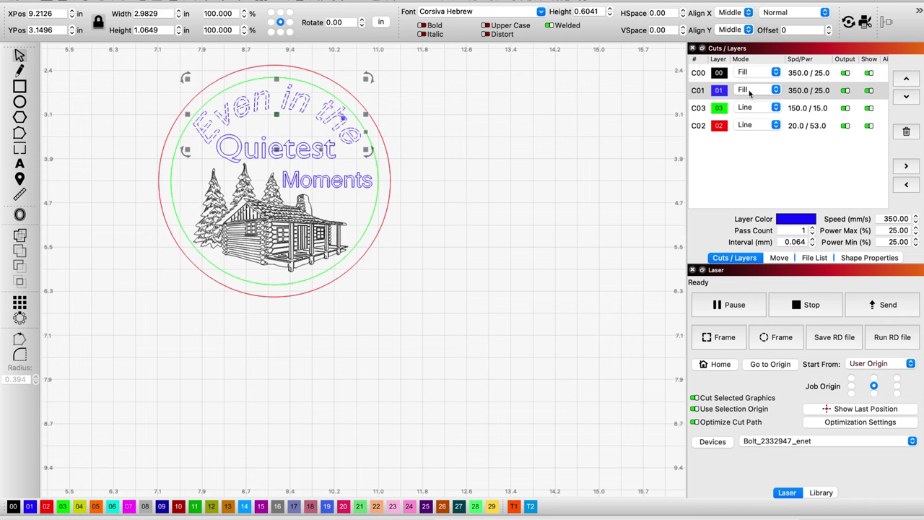
double_click(704, 90)
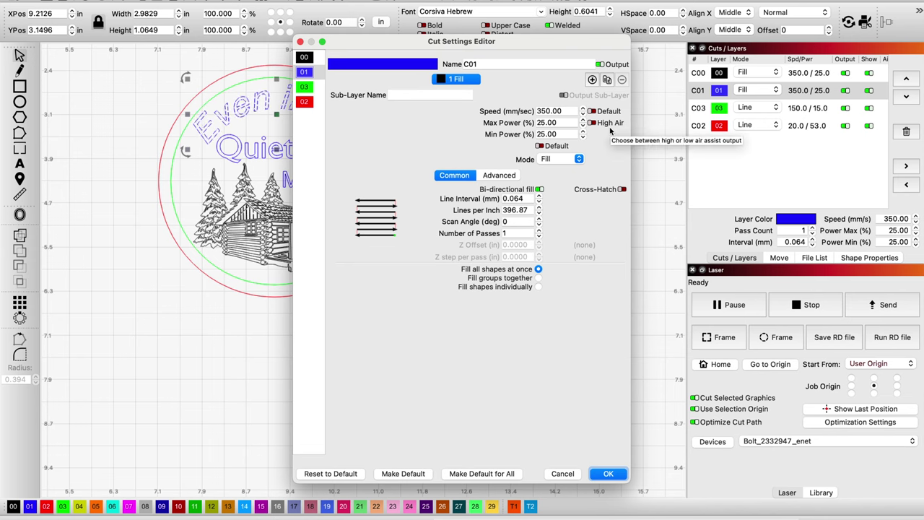
double_click(549, 110)
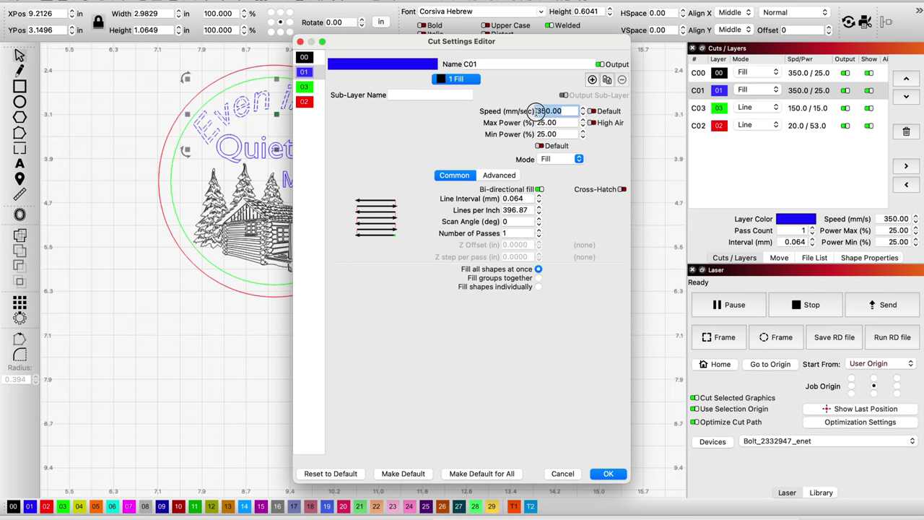
text(4)
key(Tab)
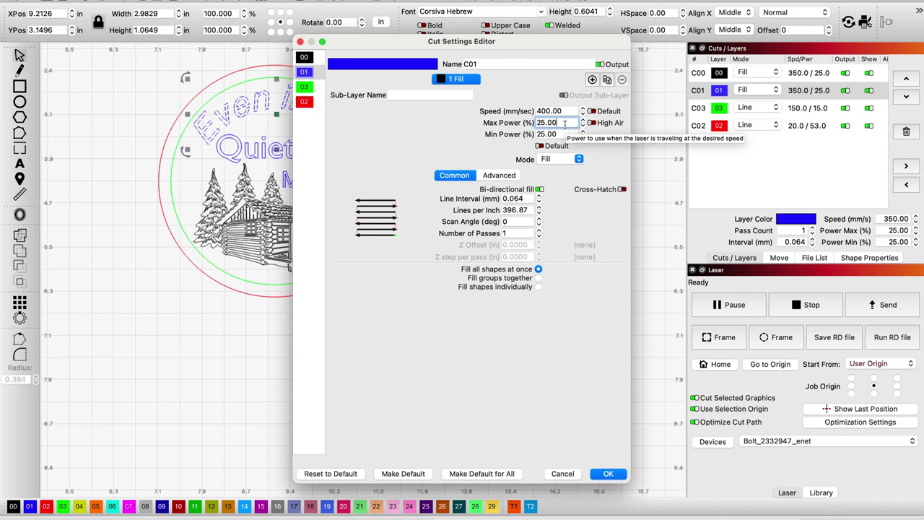
drag(568, 123, 536, 123)
text(30)
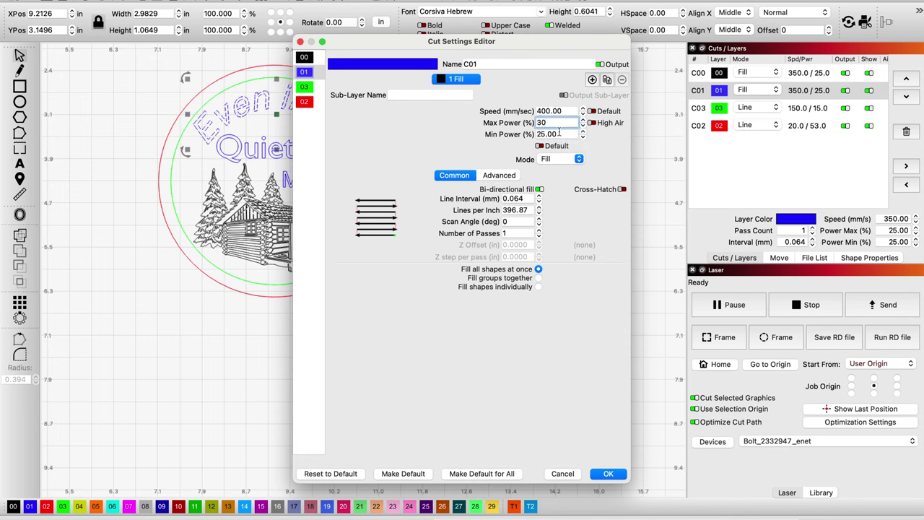
drag(567, 134, 538, 134)
text(30)
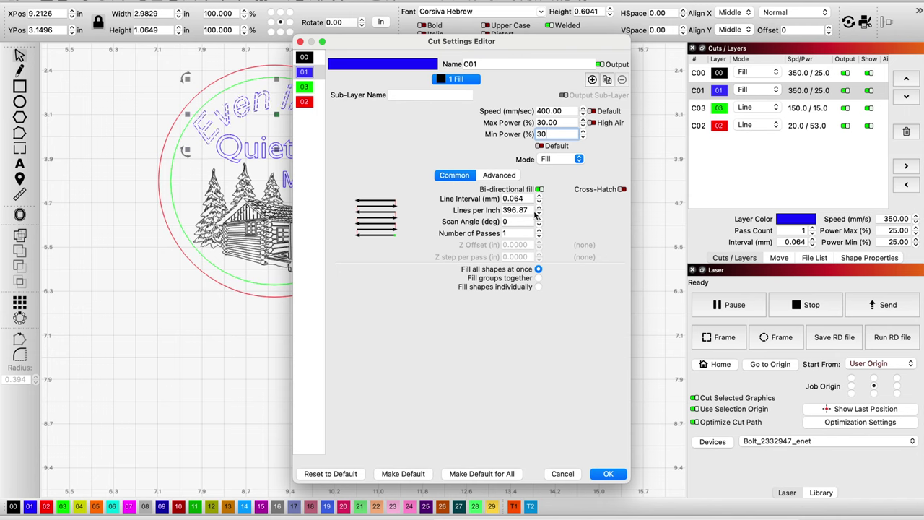
drag(532, 210, 495, 210)
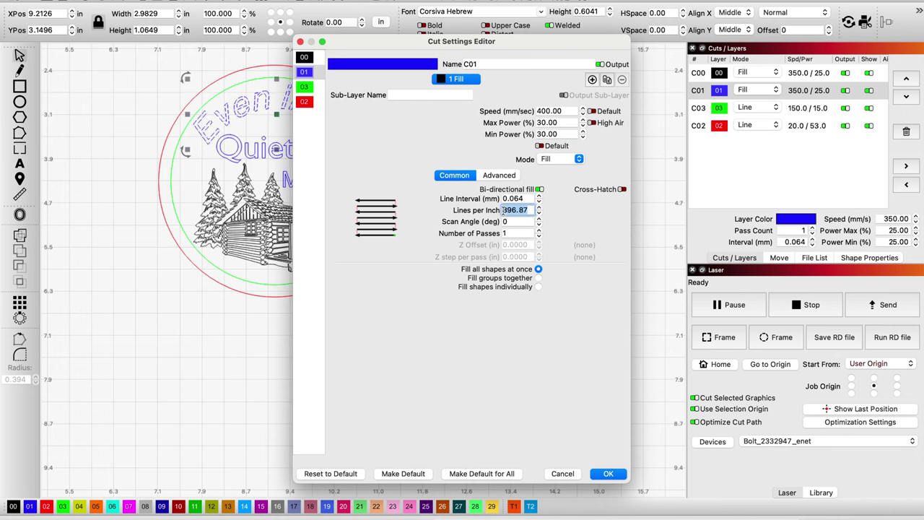
text(300)
click(608, 474)
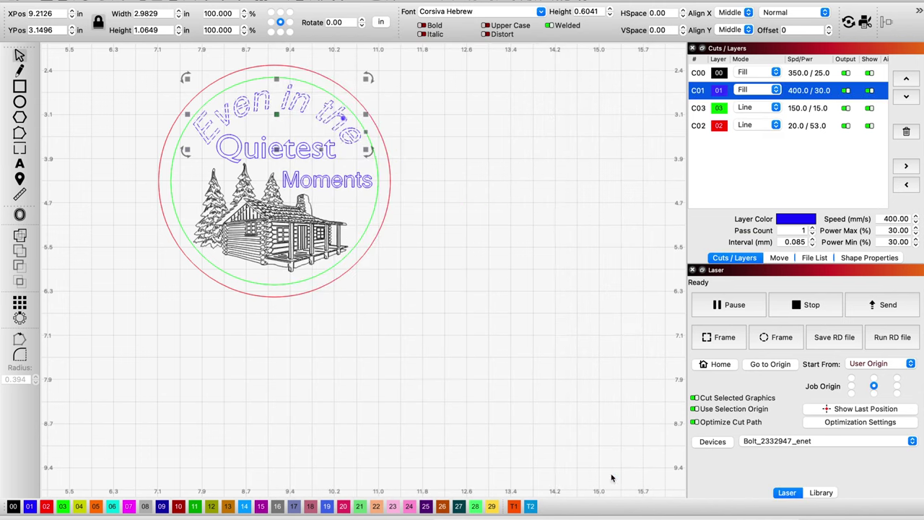
click(295, 154)
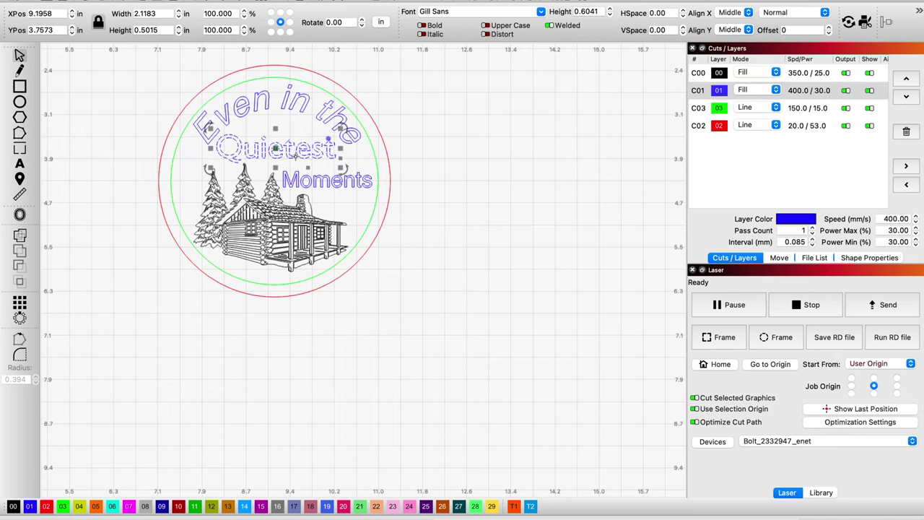
click(353, 182)
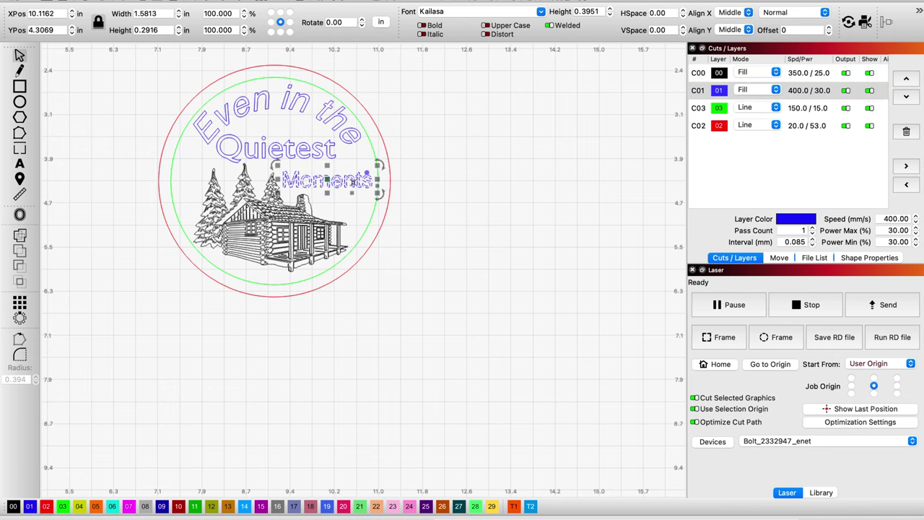
key(Escape)
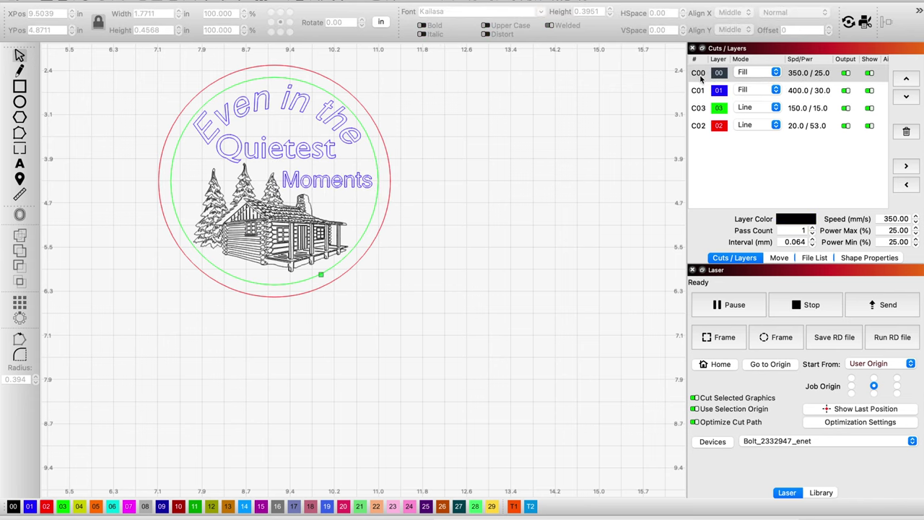
- Set the black cabin layer C00 to 400 mm/sec speed, 30% max and min power, and 300 lines per inch
double_click(700, 73)
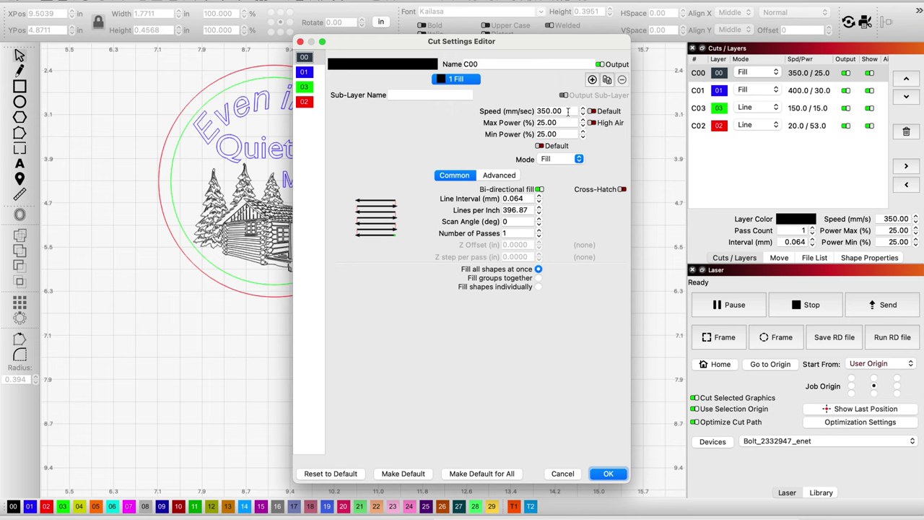
double_click(546, 110)
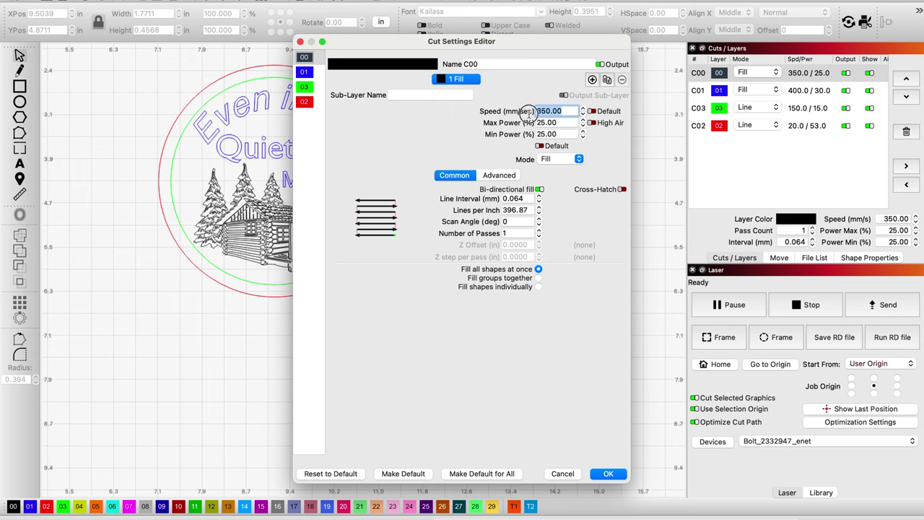
text(400)
key(Tab)
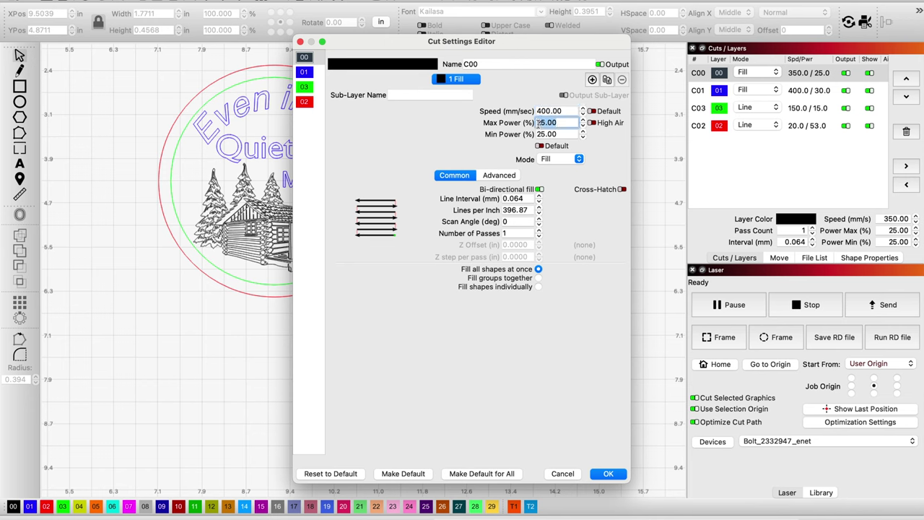
text(3)
drag(562, 134, 538, 134)
text(30)
drag(533, 210, 503, 210)
text(300)
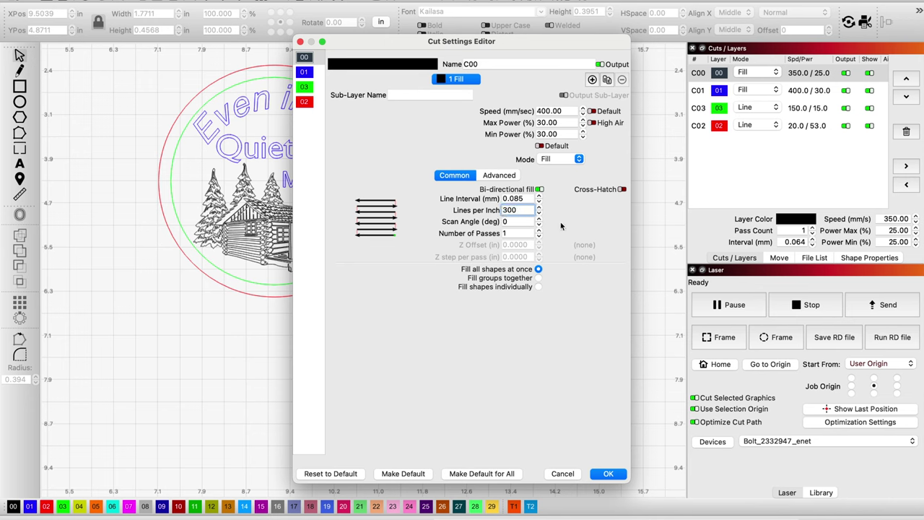
click(612, 475)
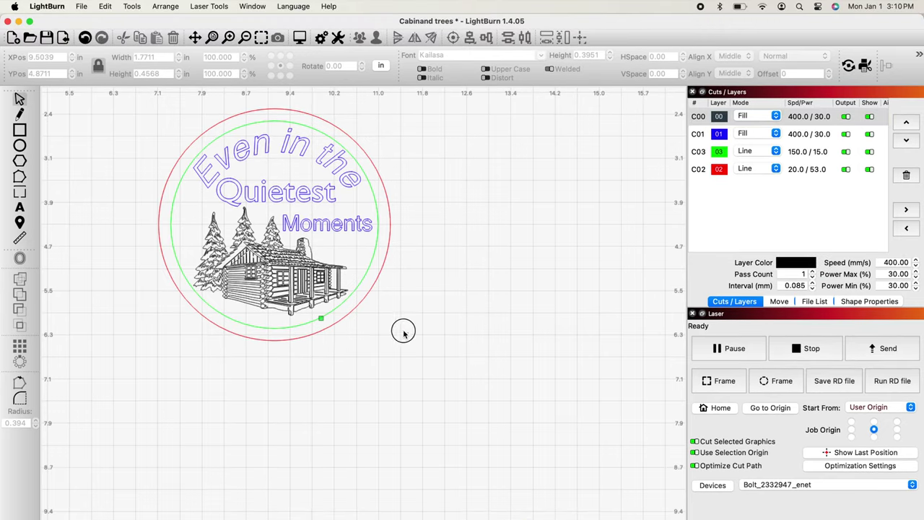
- Group the lettering, the cabin artwork and both circles into one object
drag(409, 290, 285, 236)
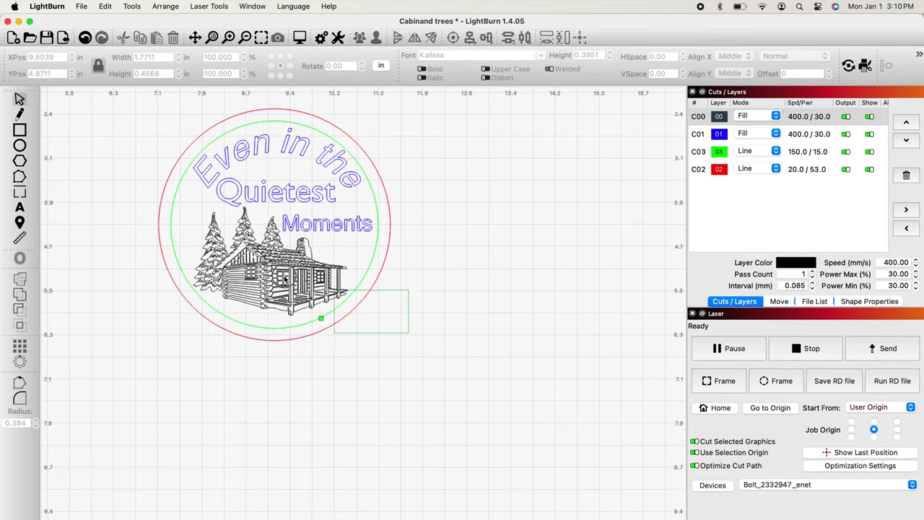
drag(285, 280, 153, 116)
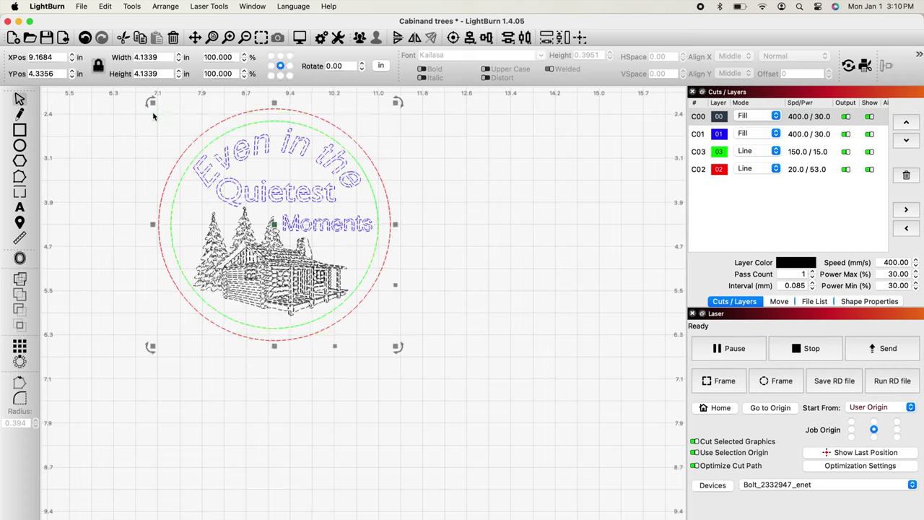
click(360, 38)
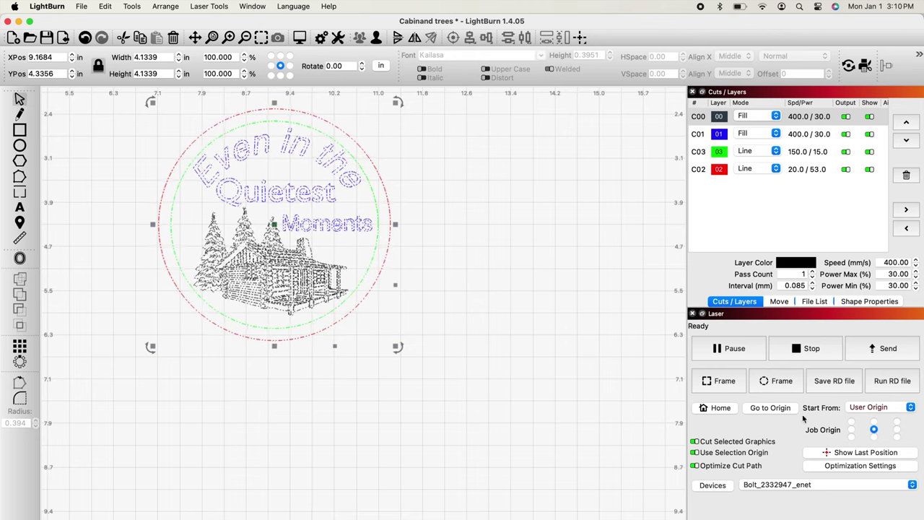
- Set the job origin to the design's upper-left corner and start sending the job file to the laser
click(852, 423)
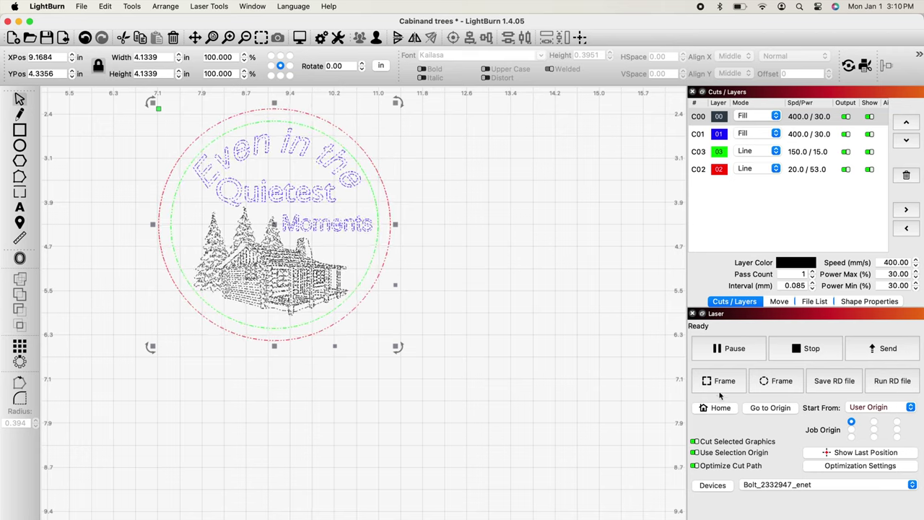
click(884, 349)
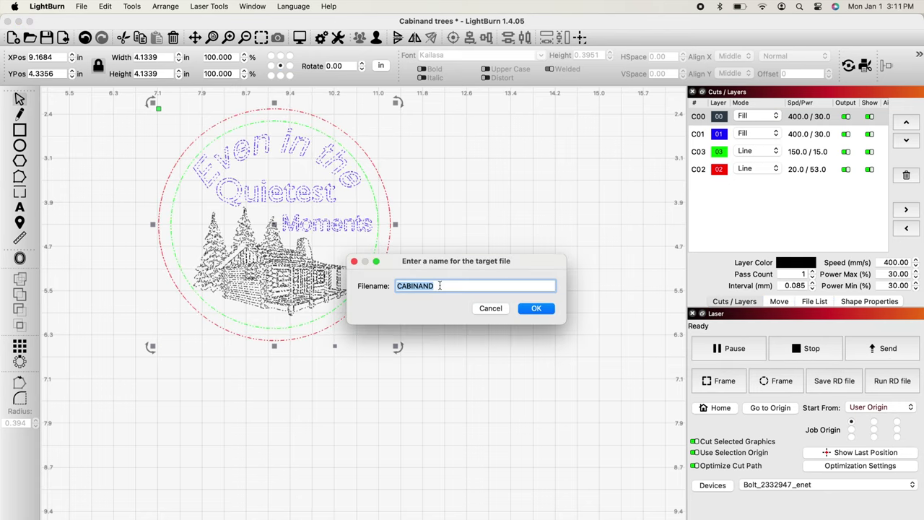